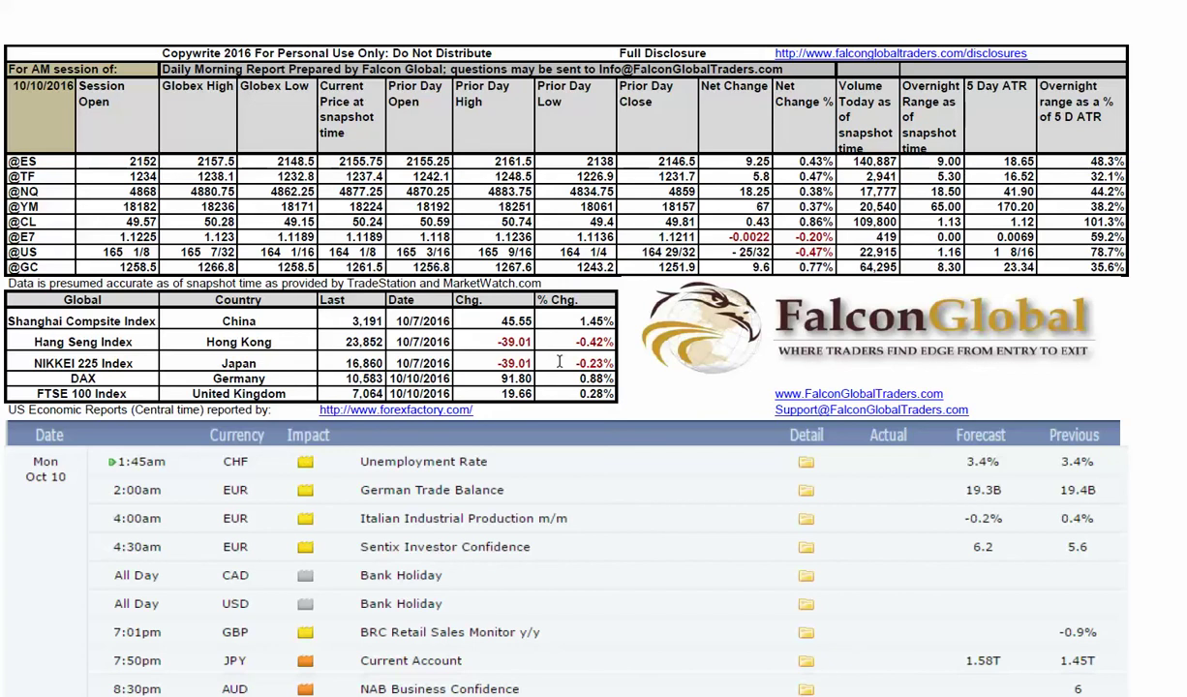
- Review the daily morning report's futures table, global indices and US economic calendar for Oct 10 and Oct 11
{"action": "scroll", "coordinate": [560, 362], "scroll_direction": "down", "scroll_amount": 5}
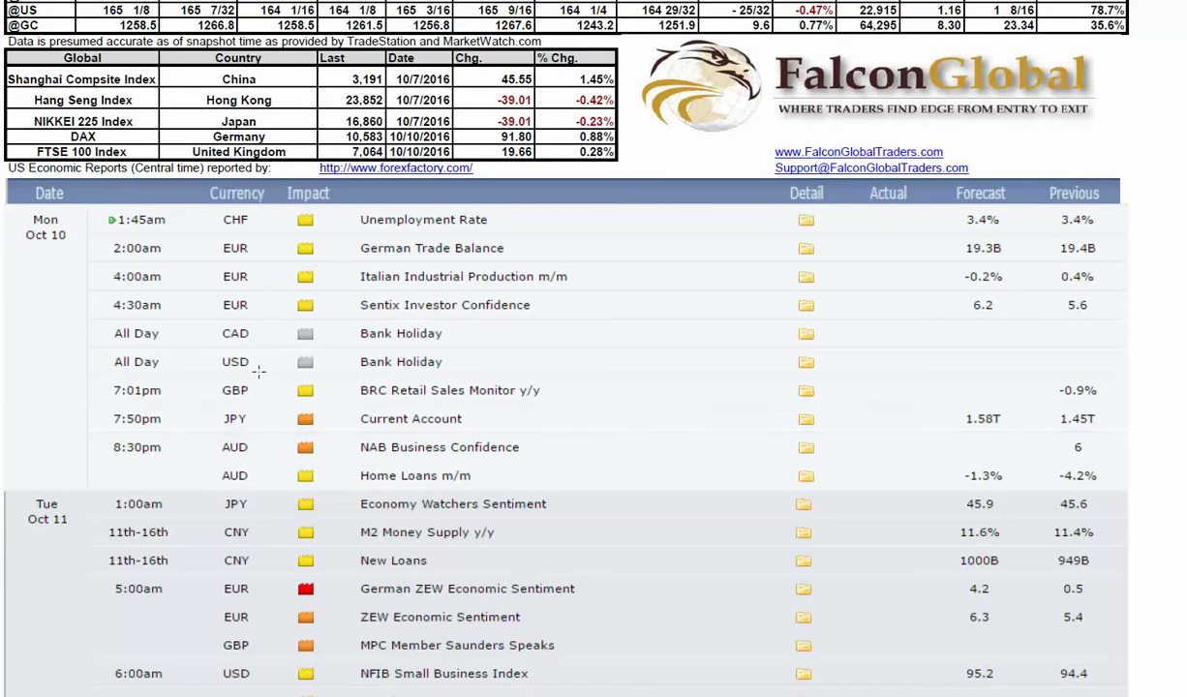
{"action": "scroll", "coordinate": [242, 426], "scroll_direction": "down", "scroll_amount": 3}
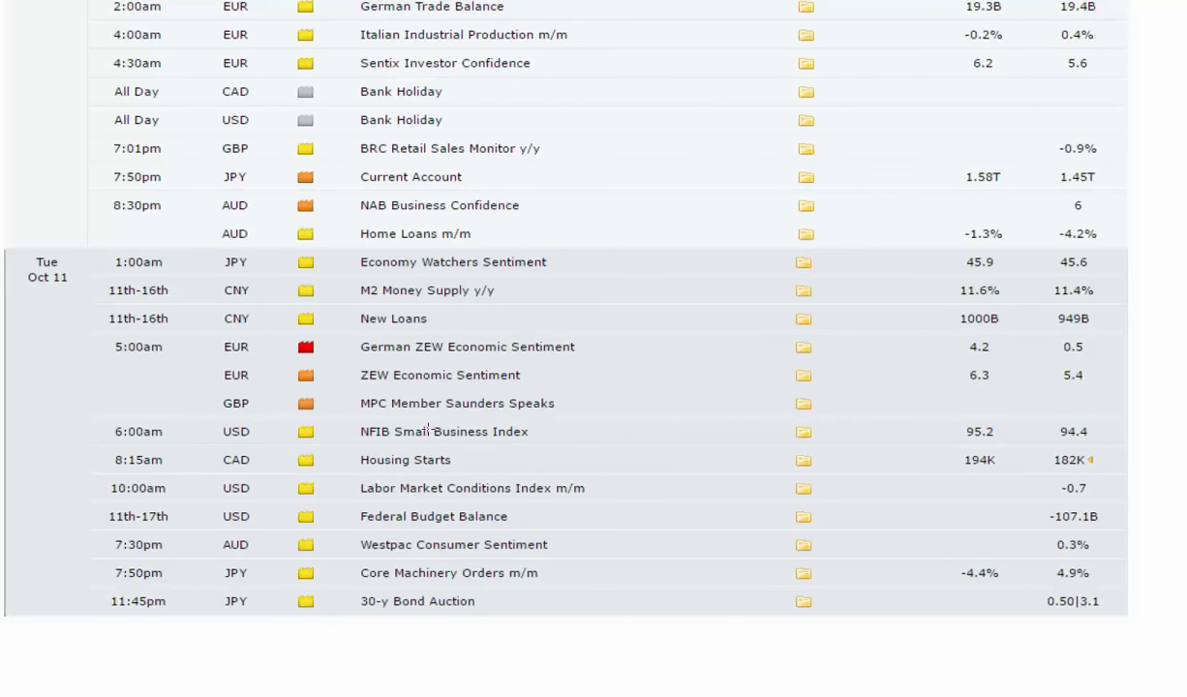
{"action": "scroll", "coordinate": [540, 228], "scroll_direction": "up", "scroll_amount": 5}
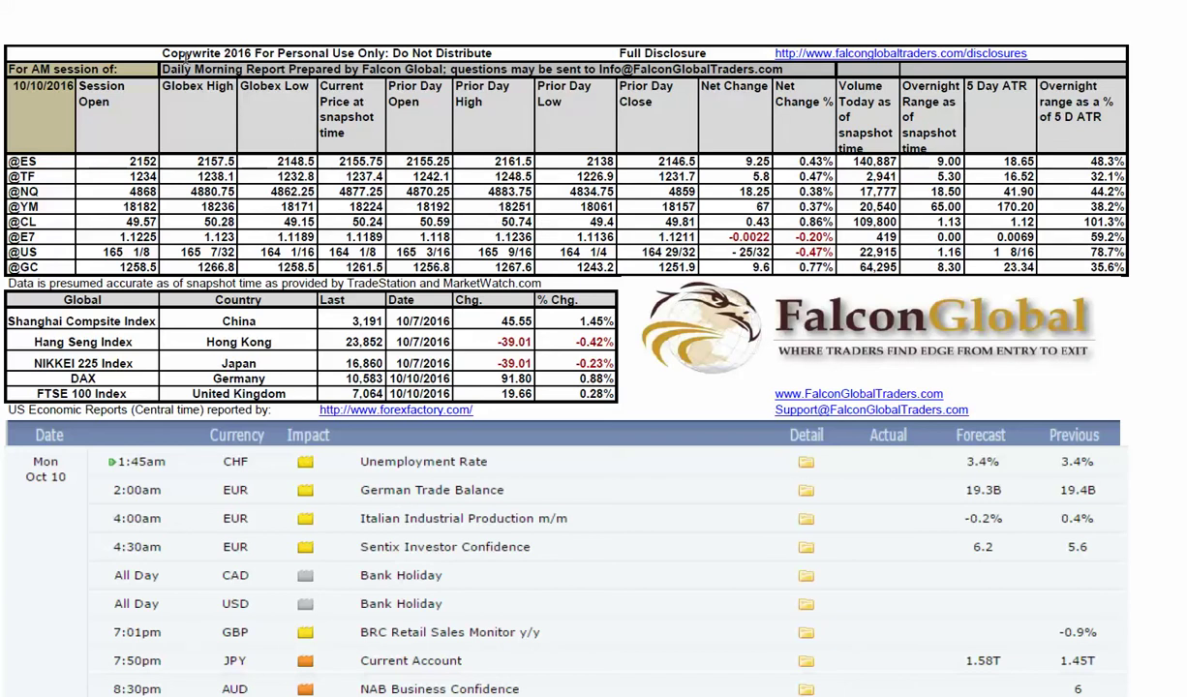
- Examine the Market Condition Report for the four index futures down to the standard deviation trends and the disclaimer
{"action": "scroll", "coordinate": [271, 77], "scroll_direction": "down", "scroll_amount": 3}
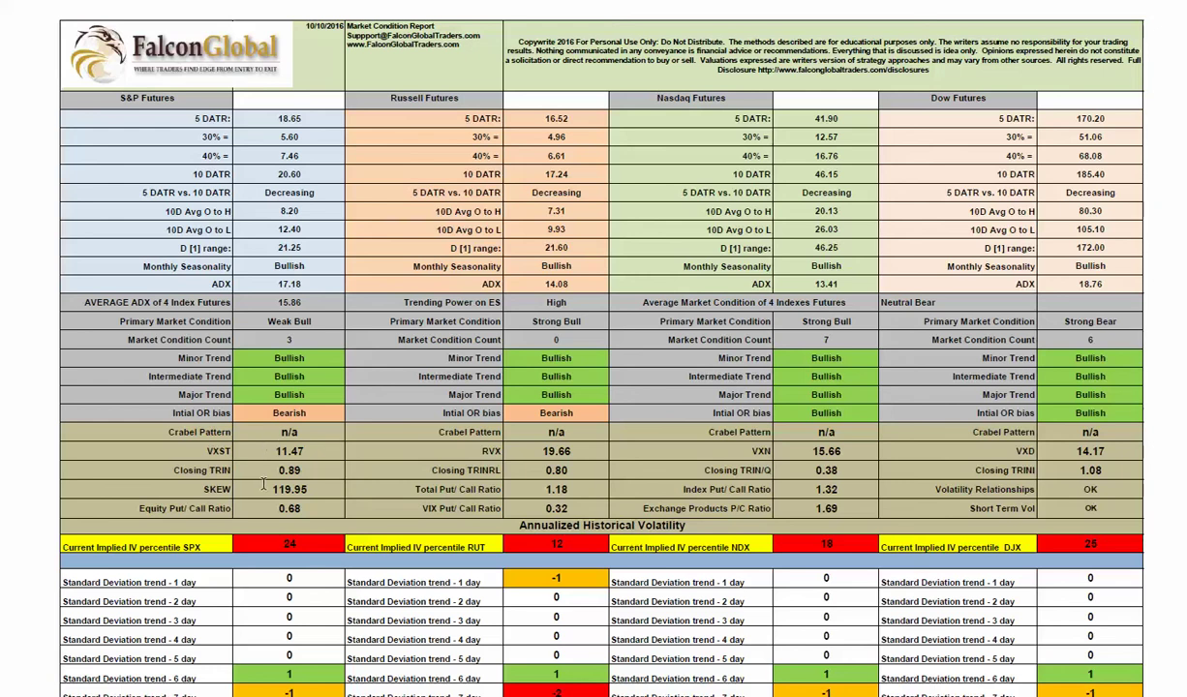
{"action": "scroll", "coordinate": [263, 484], "scroll_direction": "down", "scroll_amount": 5}
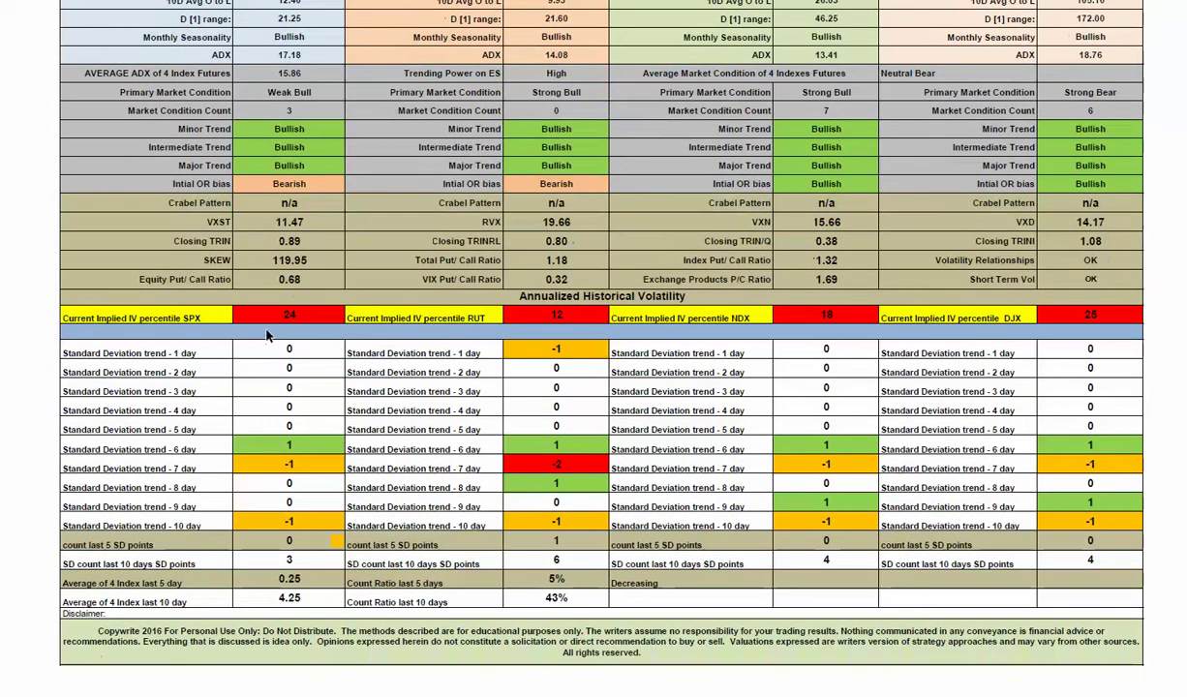
{"action": "scroll", "coordinate": [266, 338], "scroll_direction": "down", "scroll_amount": 1}
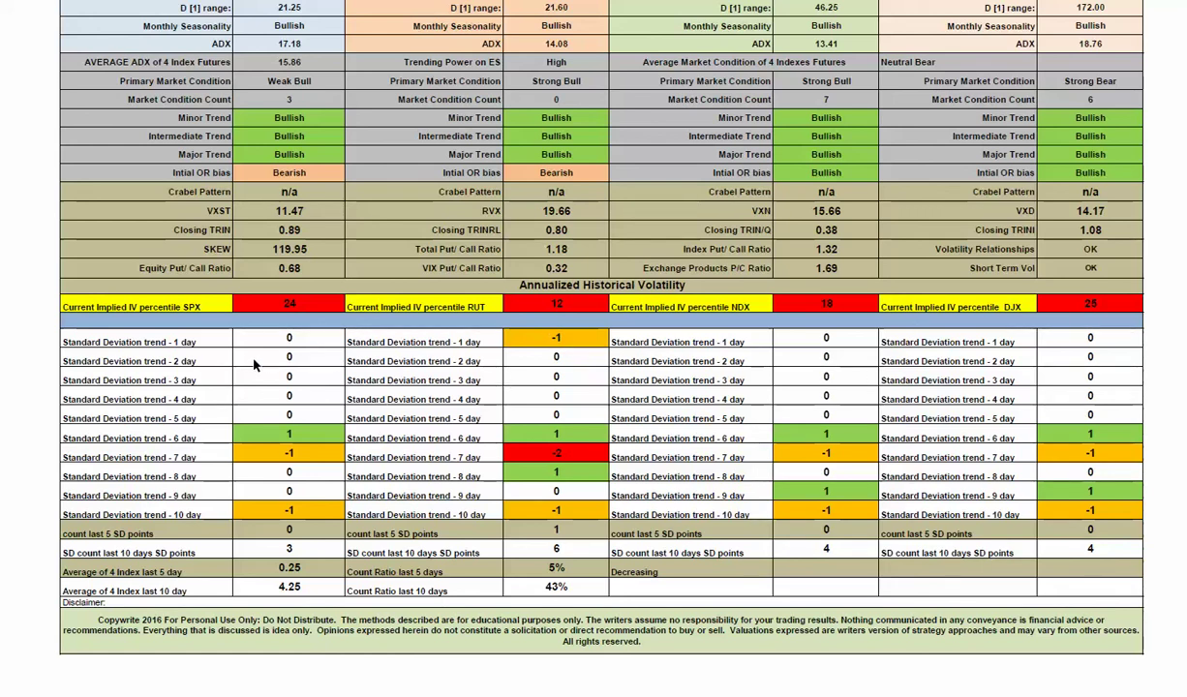
- Switch to the thinkorswim paper window, chart the E-mini S&P 500 futures (/ES) and examine price action from mid-June onward
{"action": "mouse_move", "coordinate": [252, 696]}
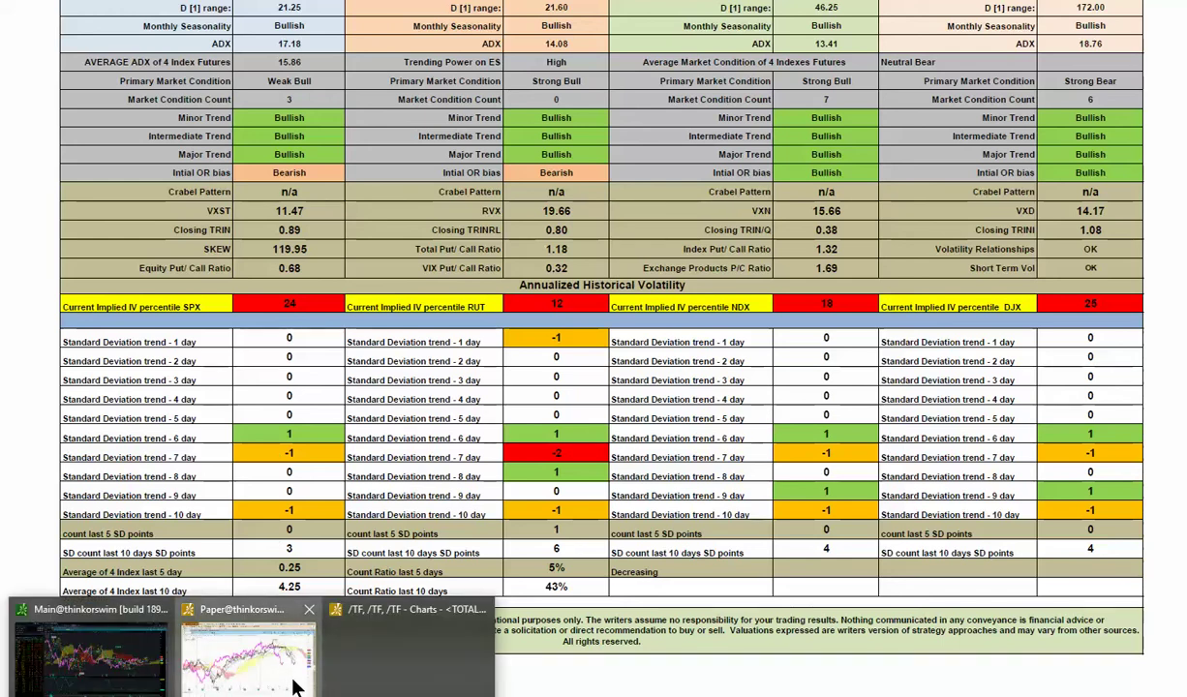
{"action": "left_click", "coordinate": [291, 678]}
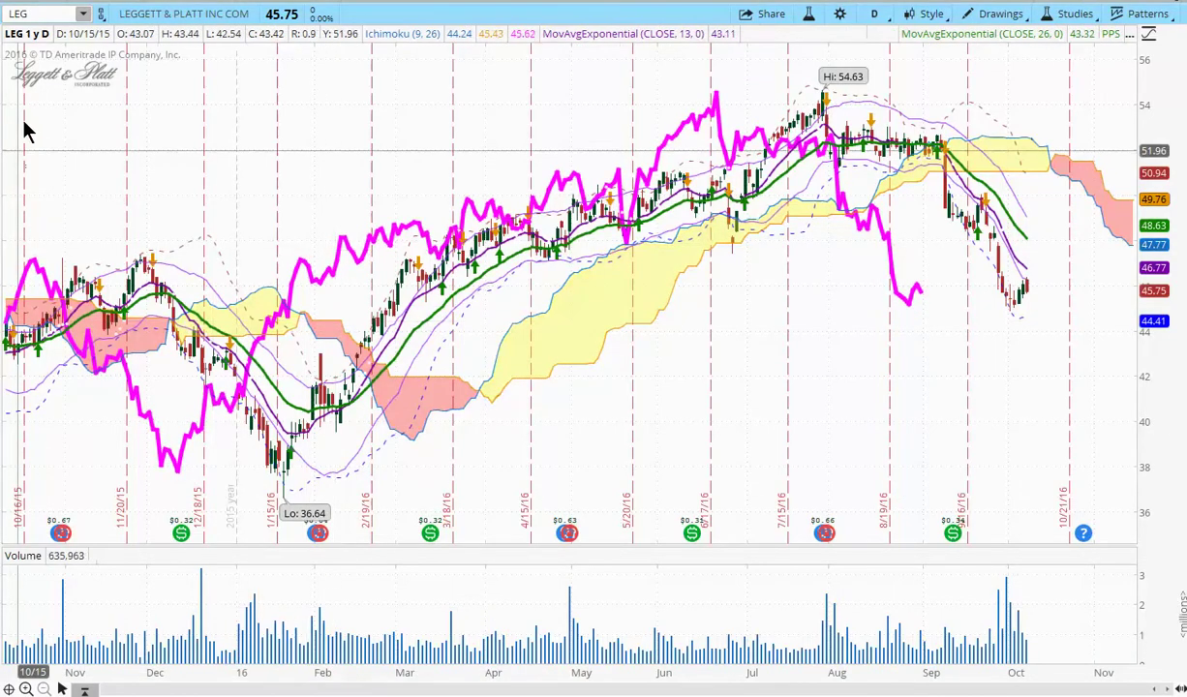
{"action": "left_click", "coordinate": [29, 14]}
{"action": "type", "text": "/ES"}
{"action": "key", "text": "Return"}
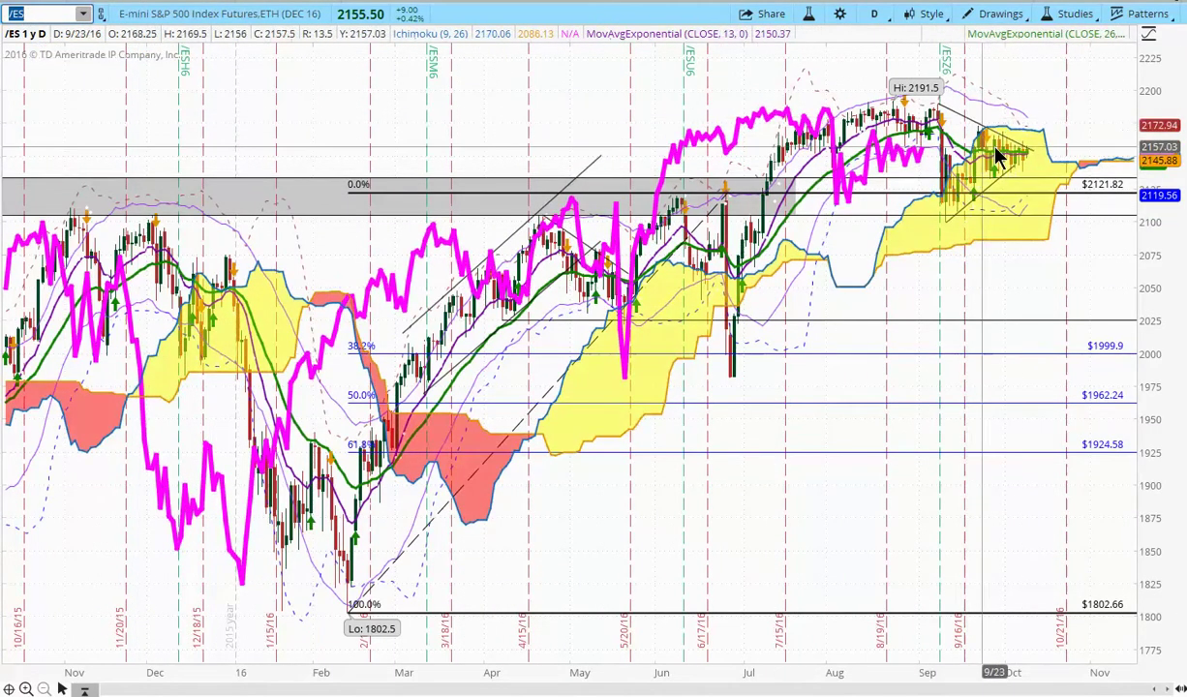
{"action": "left_click_drag", "start_coordinate": [692, 215], "coordinate": [1128, 218]}
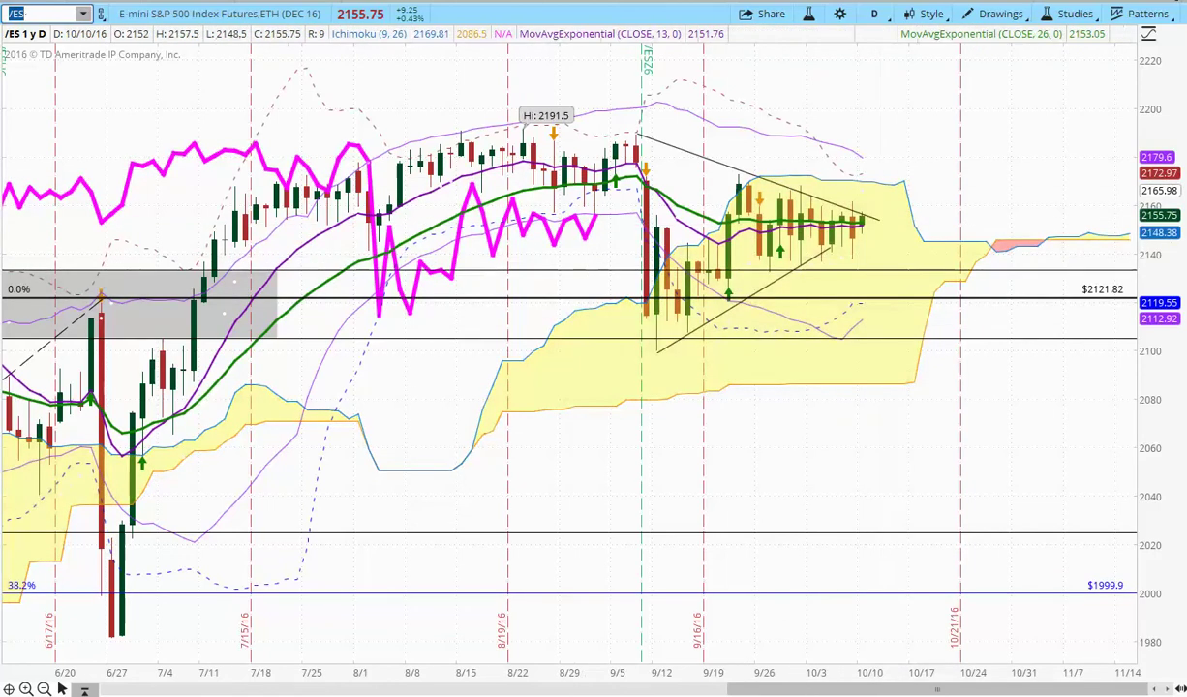
- Chart the mini Dow Jones futures (/YM), followed by the E-mini Nasdaq 100 futures (/NQ)
{"action": "left_click", "coordinate": [37, 14]}
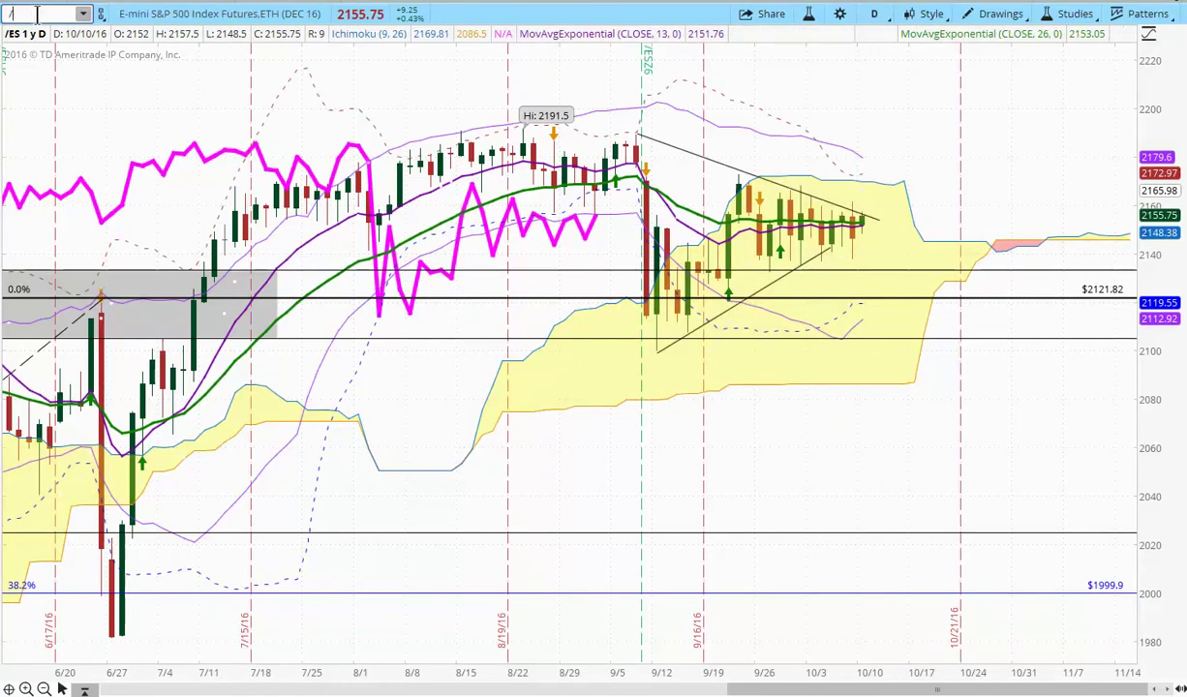
{"action": "type", "text": "/YM"}
{"action": "key", "text": "Return"}
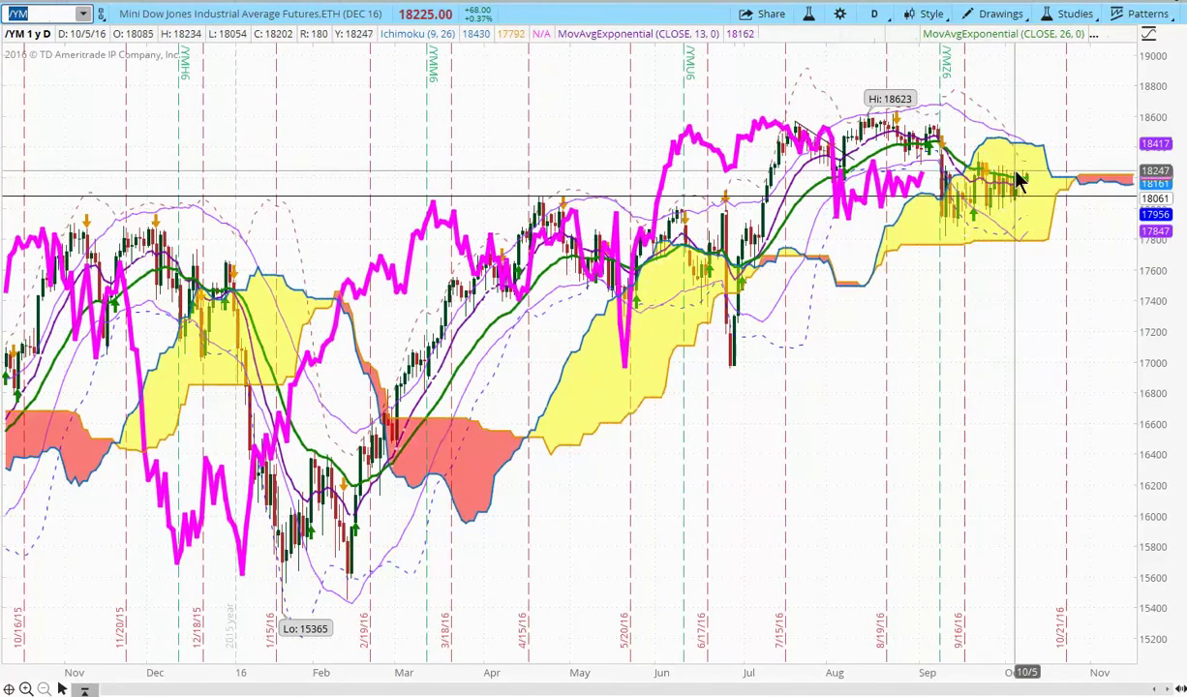
{"action": "left_click", "coordinate": [55, 13]}
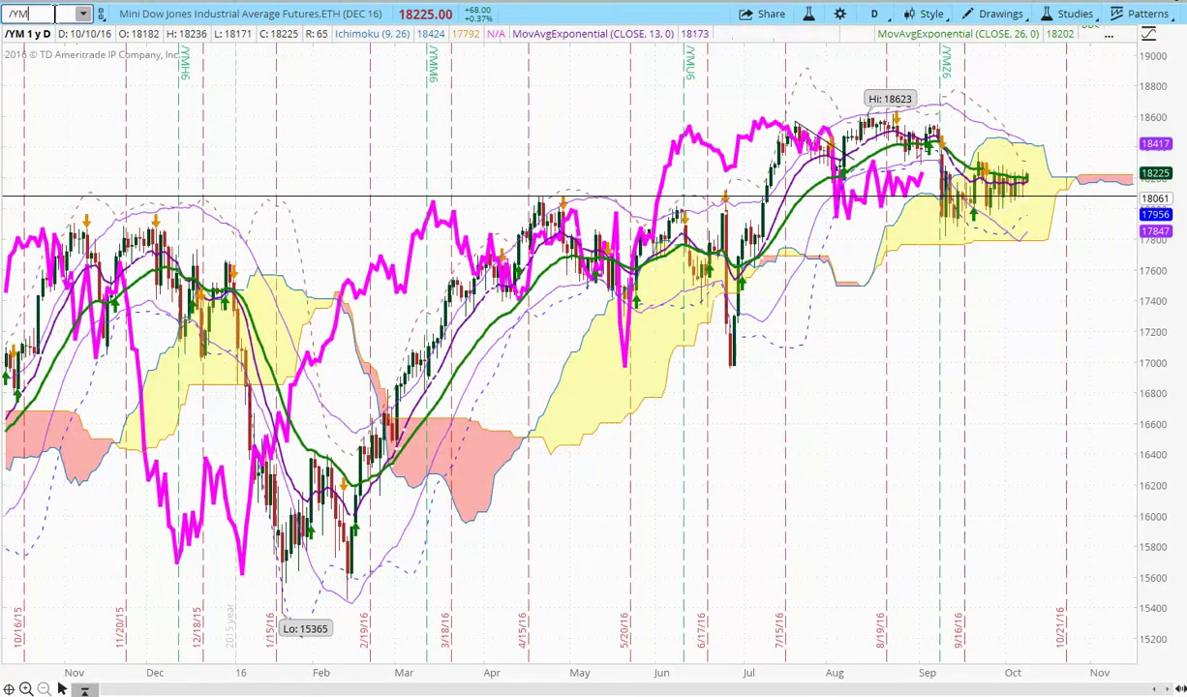
{"action": "type", "text": "/NQ"}
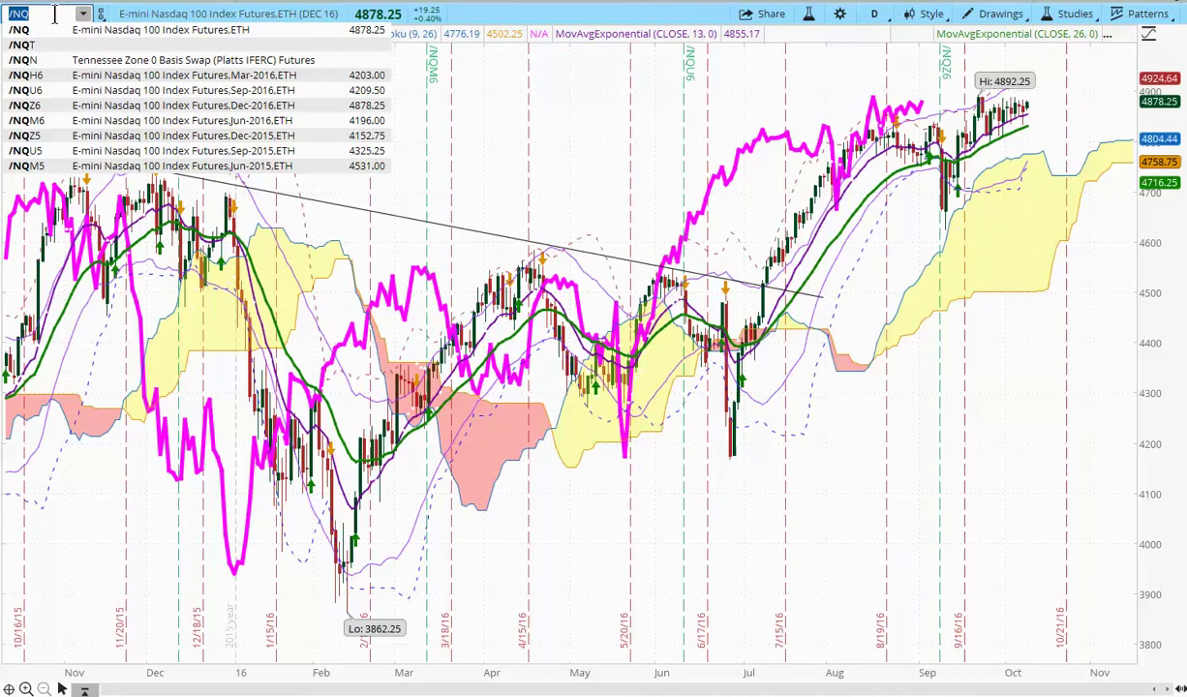
- Chart the Russell 2000 mini futures (/TF), followed by the light sweet crude oil futures (/CL)
{"action": "type", "text": "/TF"}
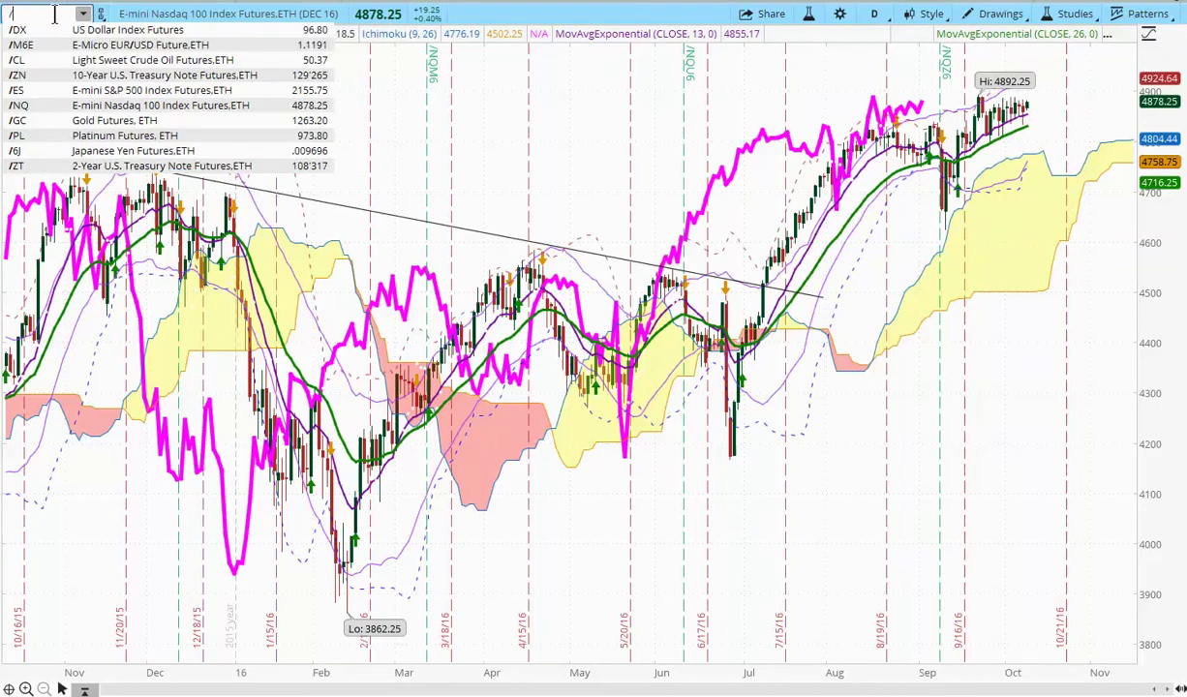
{"action": "key", "text": "Return"}
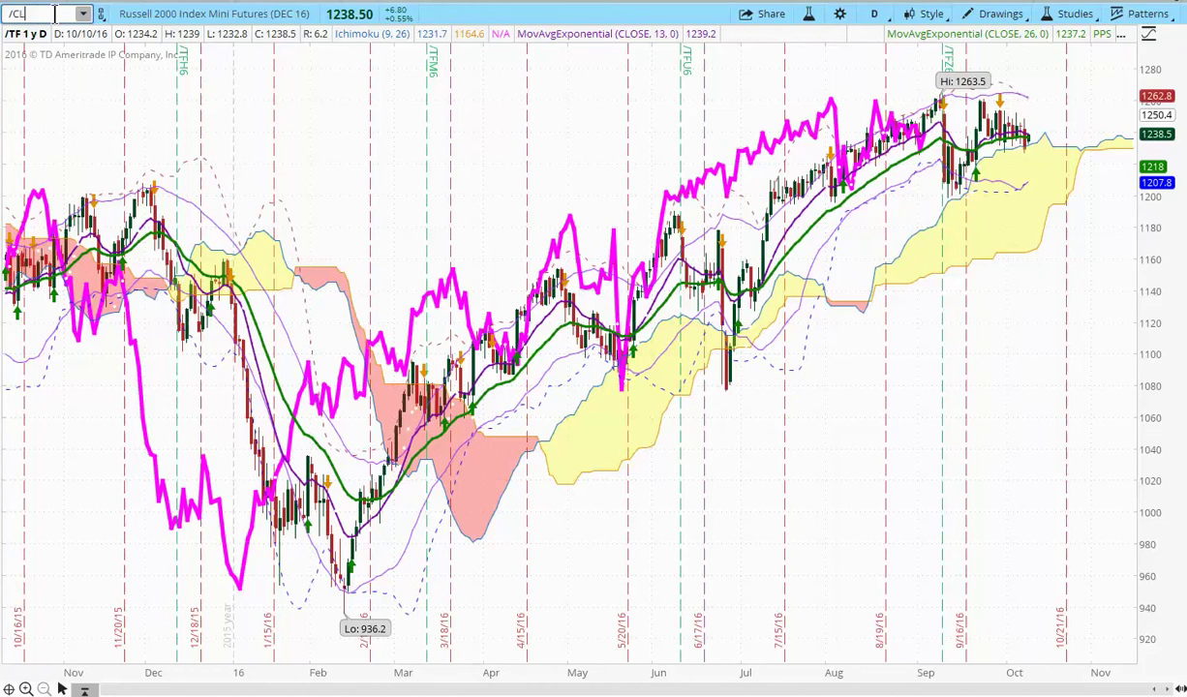
{"action": "key", "text": "Return"}
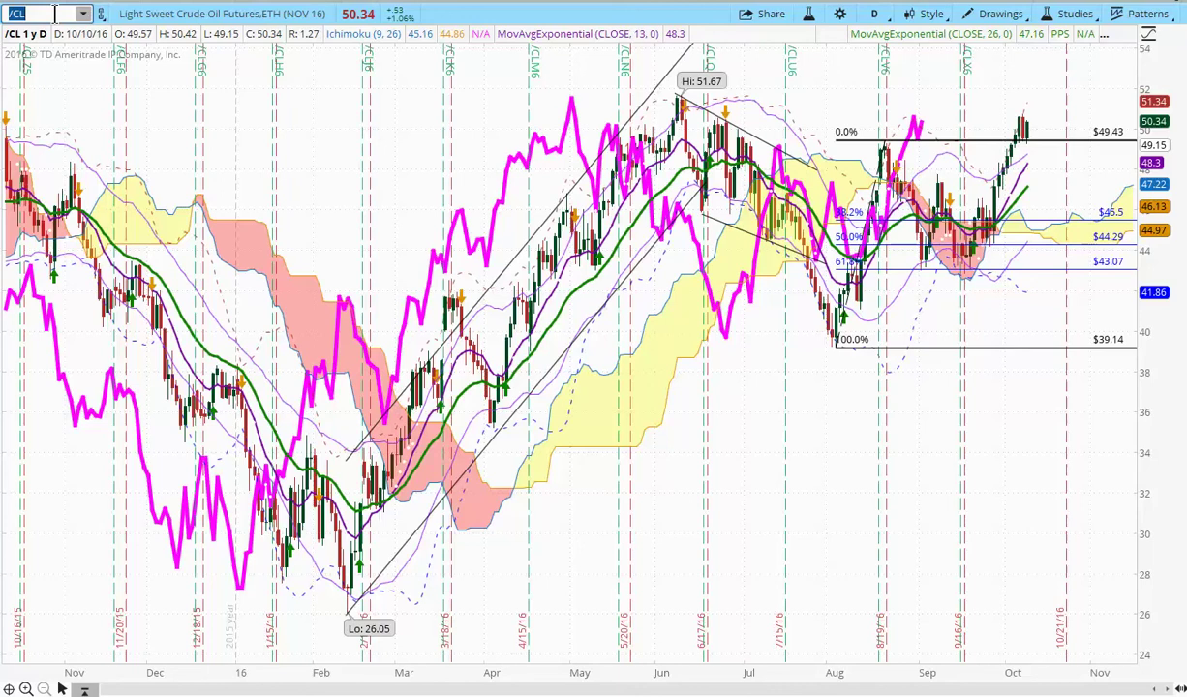
- Chart the gold futures (/GC), followed by the 30-year U.S. Treasury bond futures (/ZB)
{"action": "type", "text": "/GC"}
{"action": "key", "text": "Return"}
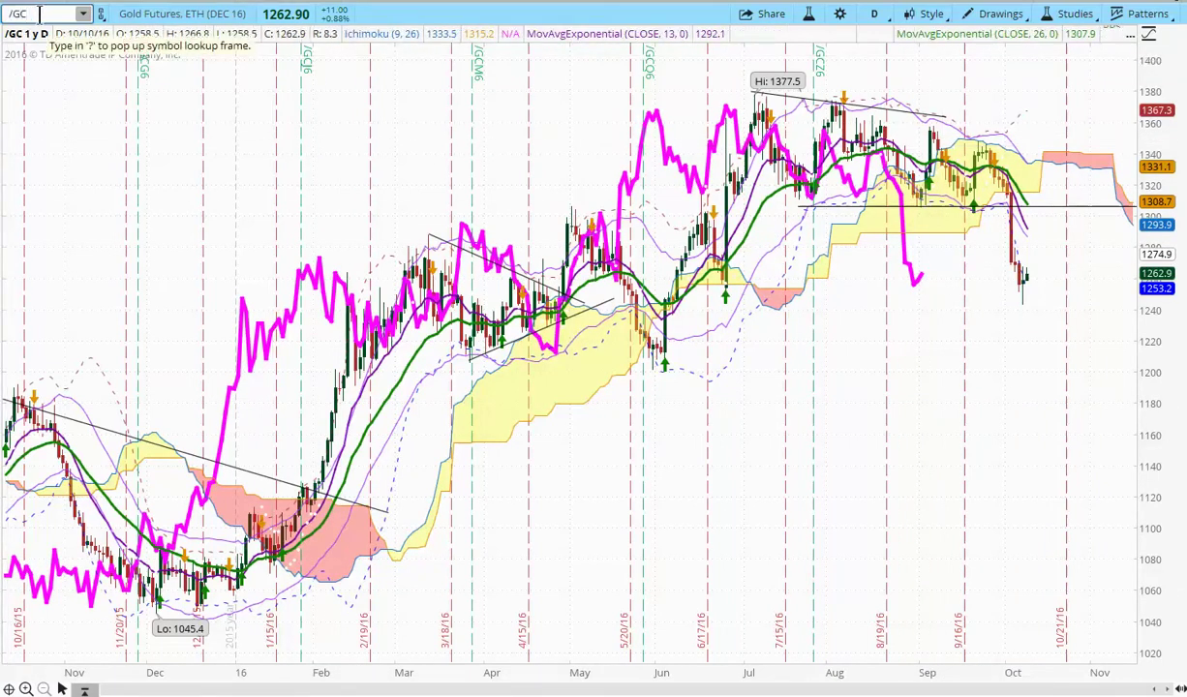
{"action": "left_click", "coordinate": [39, 13]}
{"action": "type", "text": "/"}
{"action": "type", "text": "ZB"}
{"action": "key", "text": "Return"}
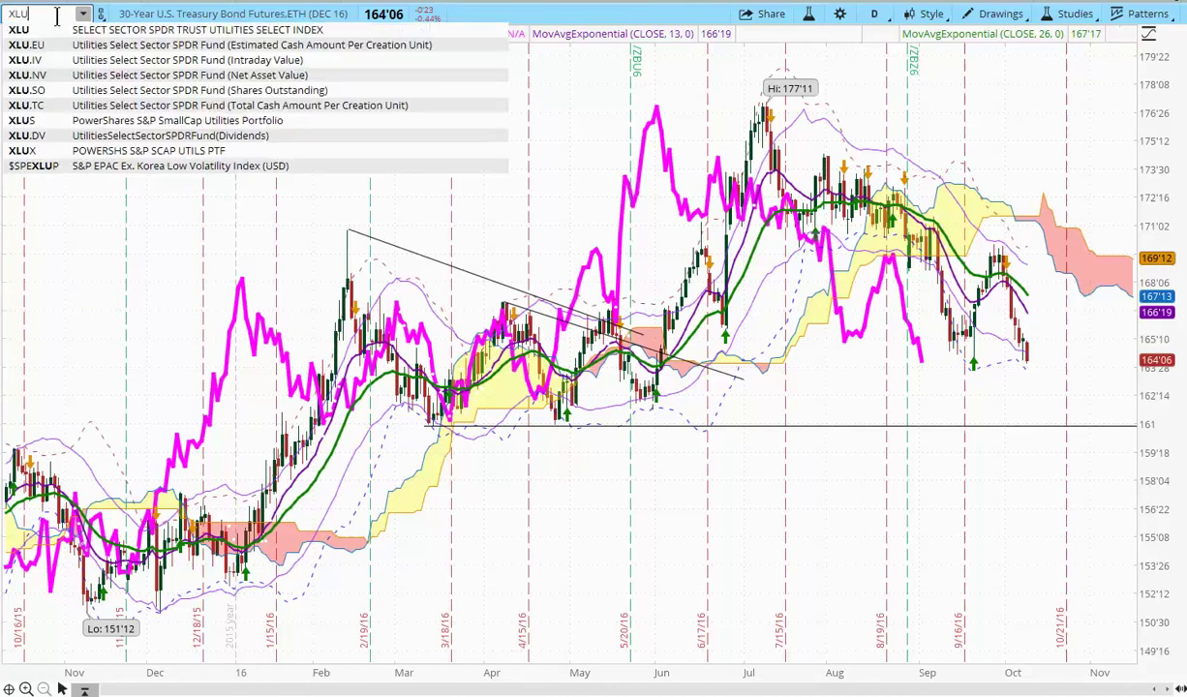
- Chart the utilities fund XLU, the real estate fund IYR and IYT one after another
{"action": "key", "text": "Return"}
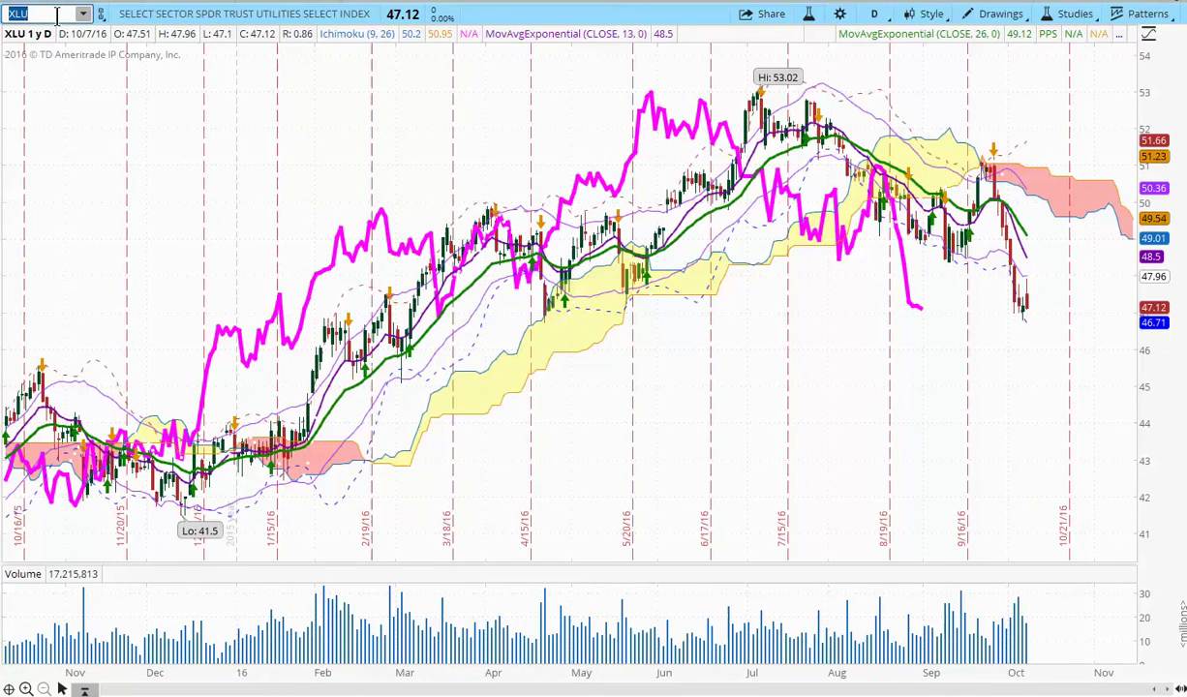
{"action": "type", "text": "IYR"}
{"action": "key", "text": "Return"}
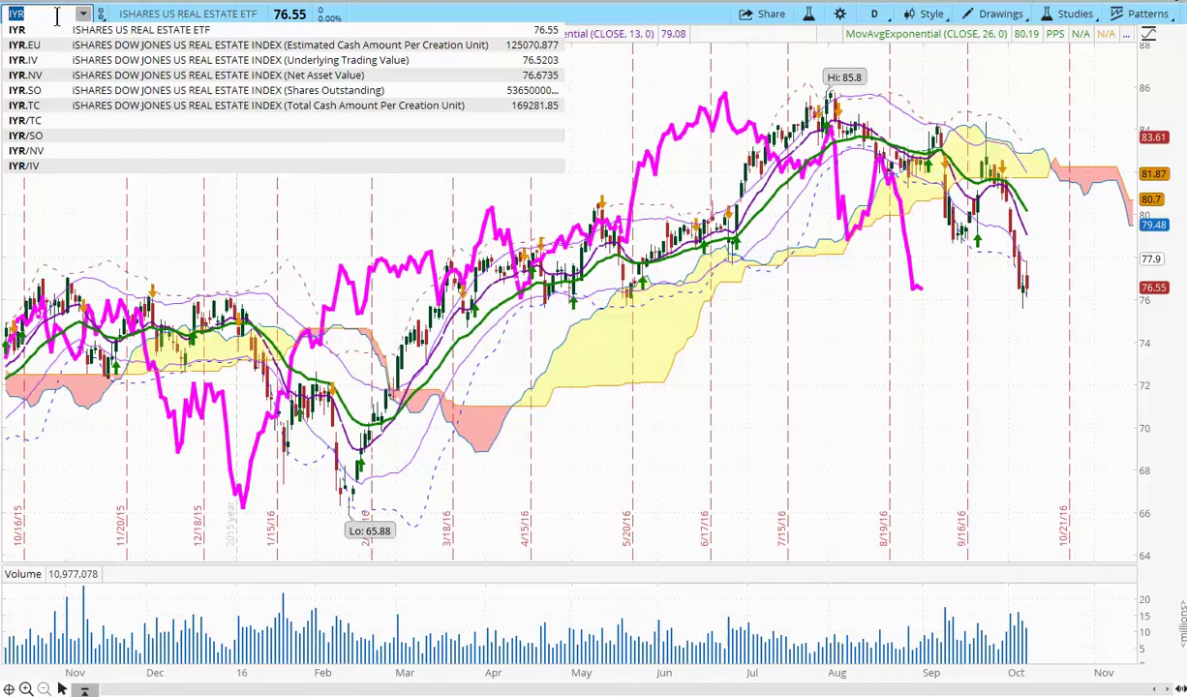
{"action": "type", "text": "IYT"}
{"action": "key", "text": "Return"}
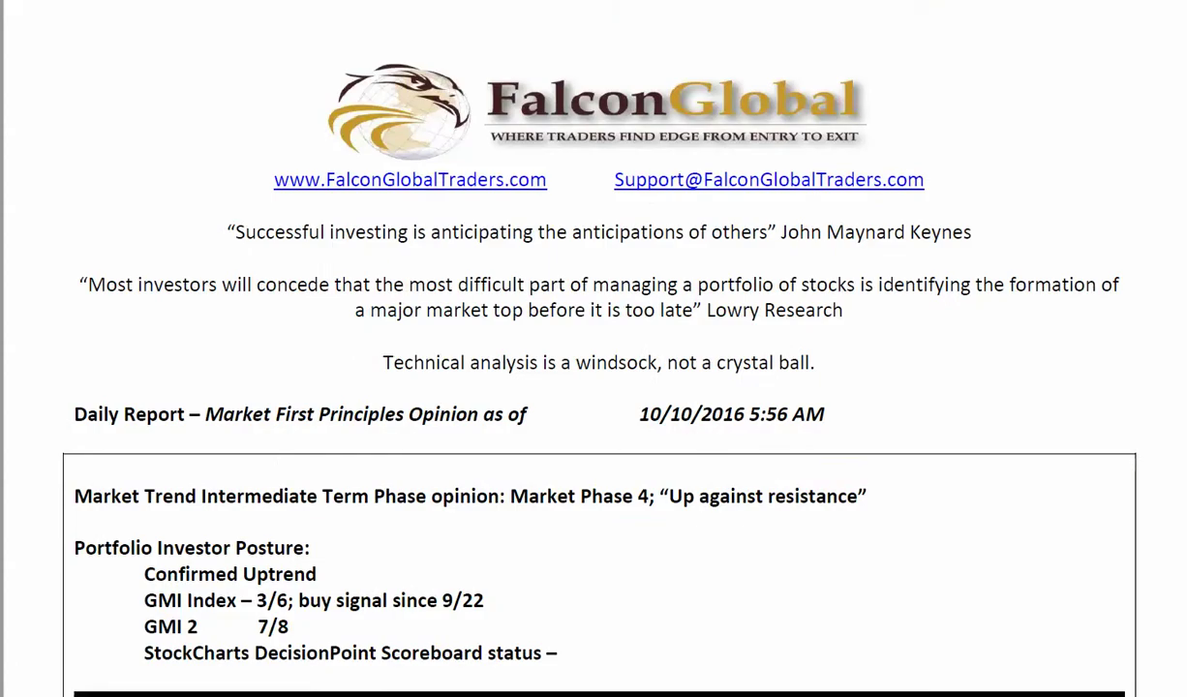
- Examine the DecisionPoint Scoreboard status in the Market First Principles daily report
{"action": "scroll", "coordinate": [593, 387], "scroll_direction": "down", "scroll_amount": 5}
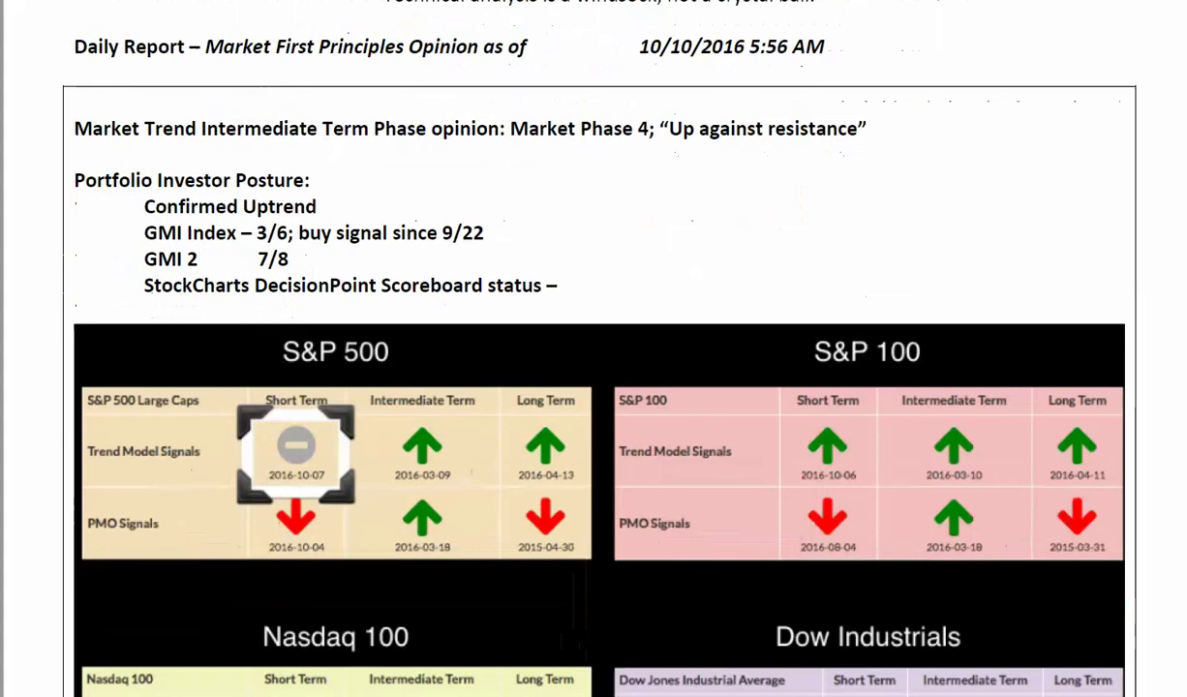